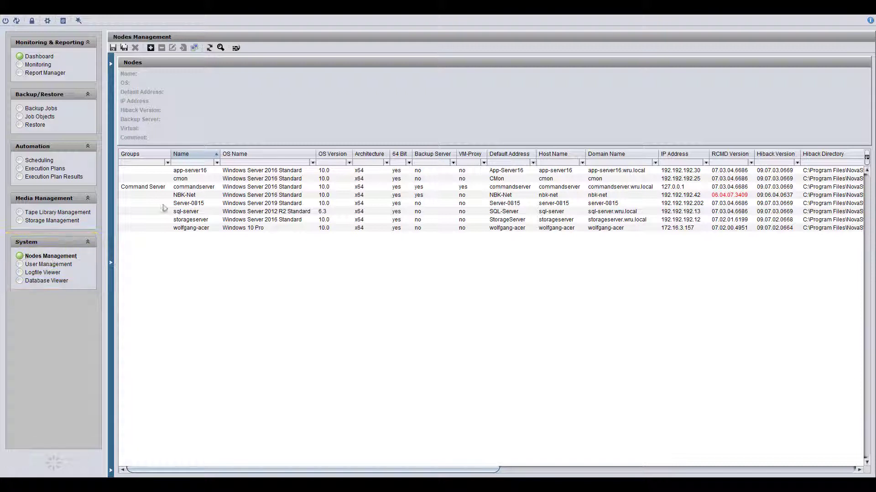
- Open the VMware proxy configuration of the commandserver node
{"action": "left_click", "coordinate": [169, 188]}
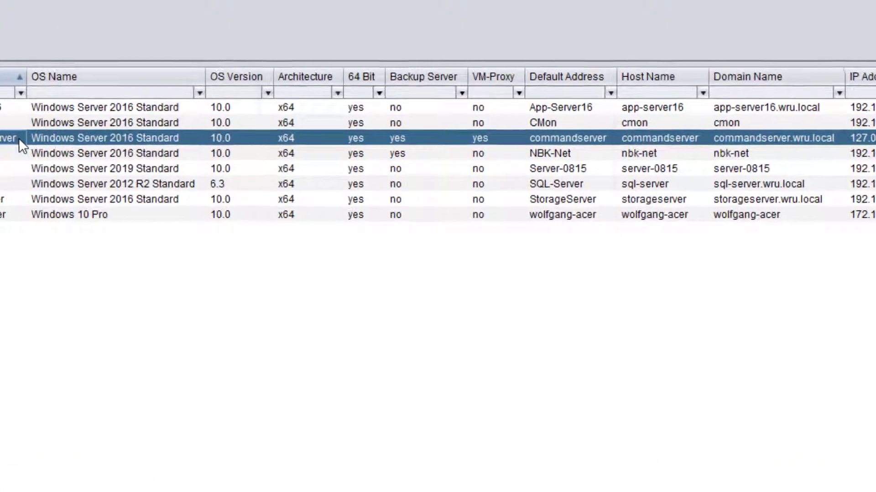
{"action": "double_click", "coordinate": [162, 175]}
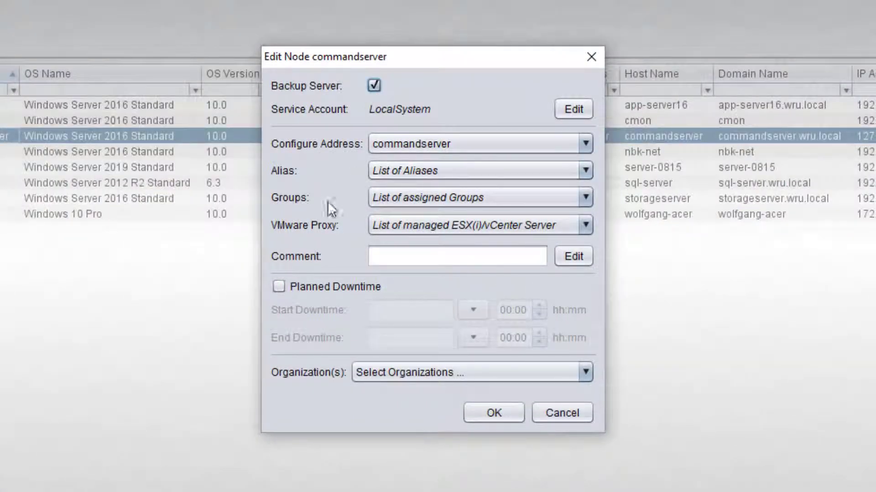
{"action": "left_click", "coordinate": [583, 224]}
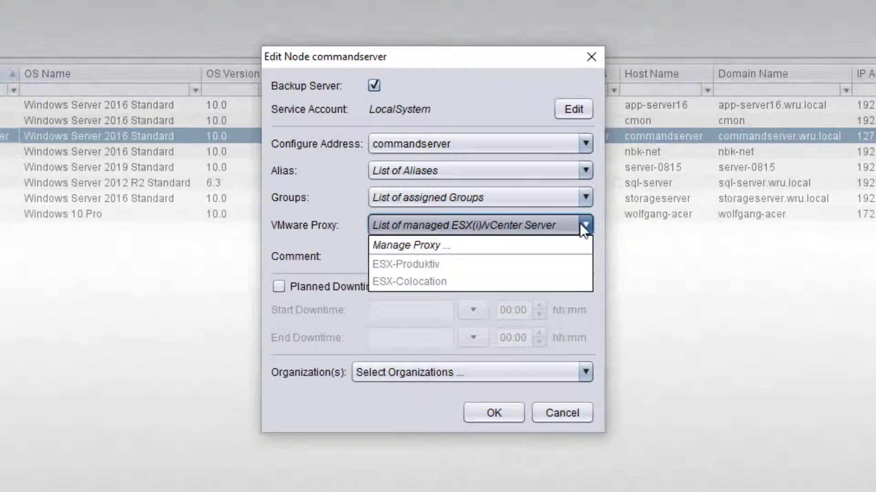
{"action": "left_click", "coordinate": [499, 245]}
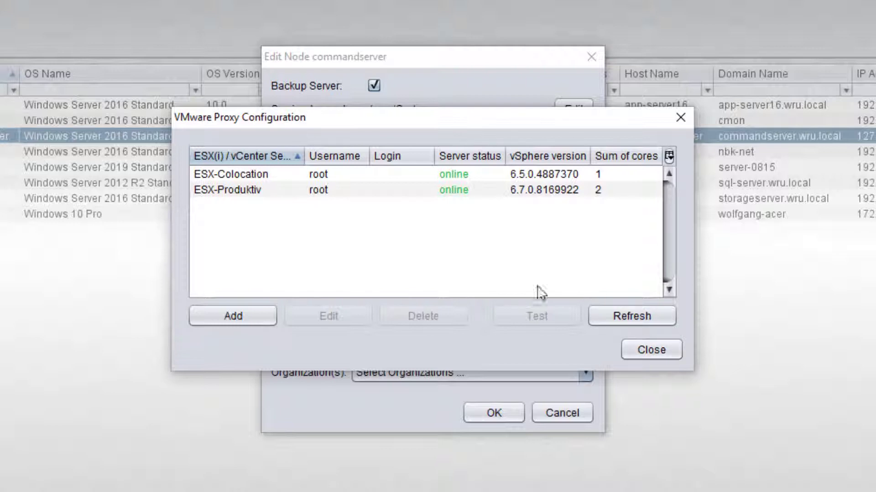
- Check the login settings stored for the ESX-Produktiv server, leave them as they are and close the node's settings
{"action": "double_click", "coordinate": [266, 191]}
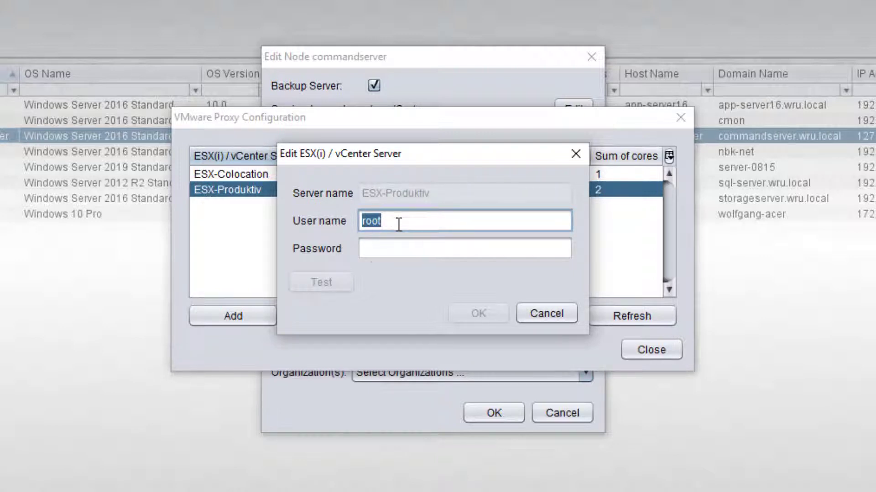
{"action": "left_click", "coordinate": [529, 313]}
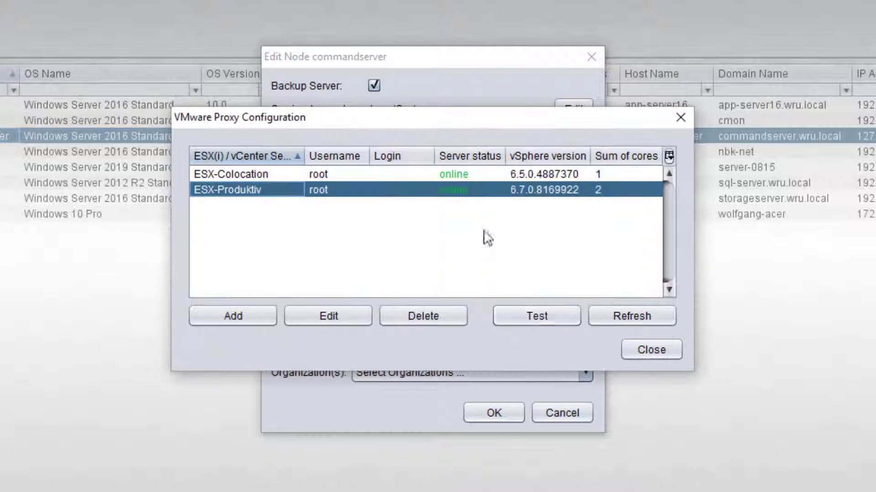
{"action": "left_click", "coordinate": [647, 348]}
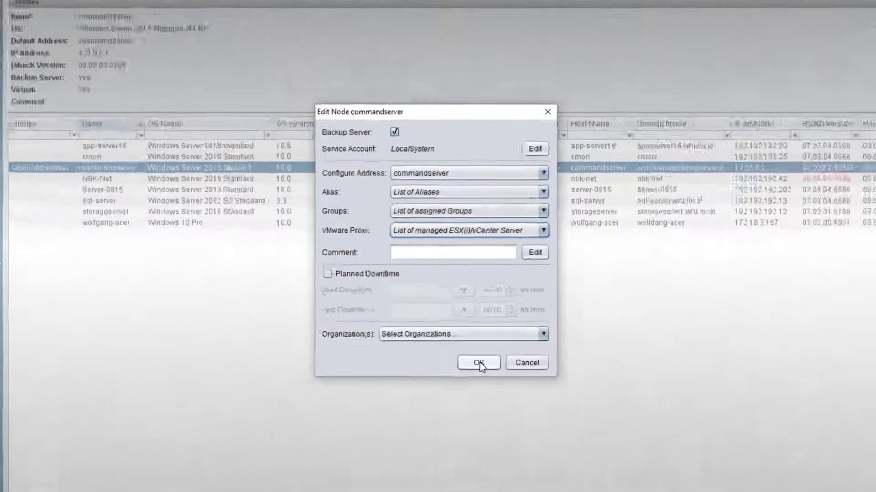
{"action": "left_click", "coordinate": [494, 413]}
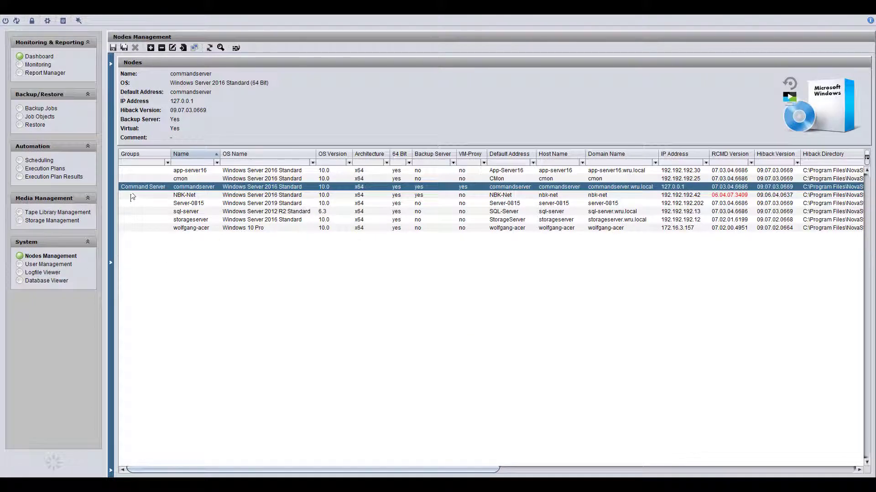
- Start a new VMware Replication job among the backup jobs
{"action": "left_click", "coordinate": [41, 111]}
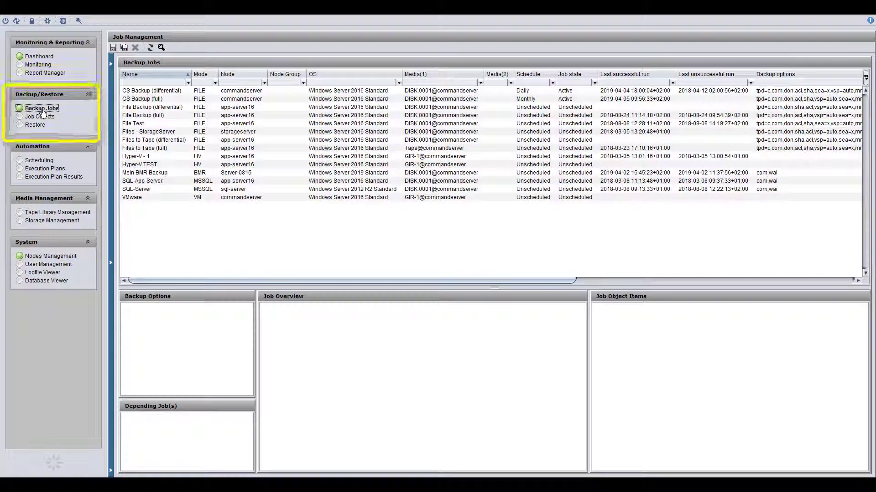
{"action": "right_click", "coordinate": [200, 228]}
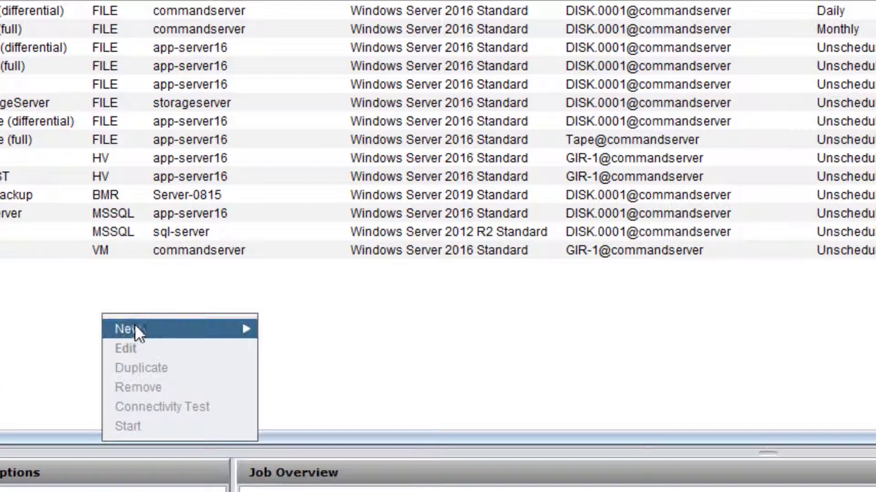
{"action": "mouse_move", "coordinate": [206, 241]}
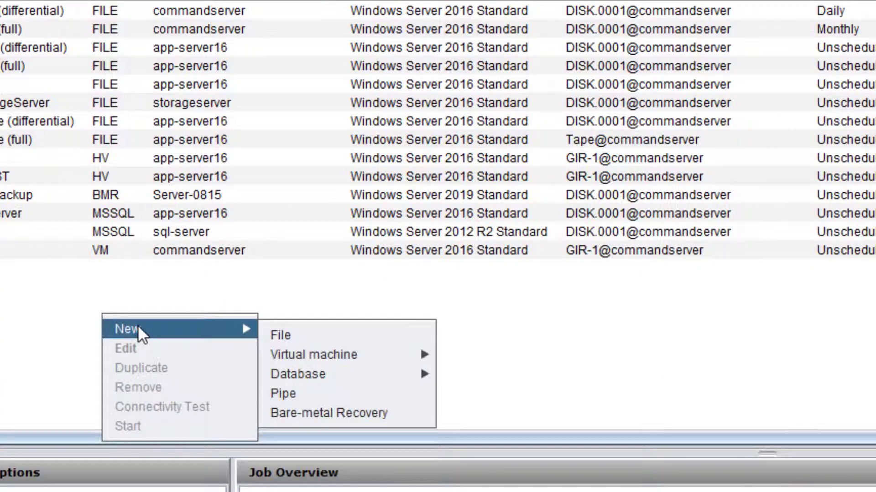
{"action": "mouse_move", "coordinate": [339, 355]}
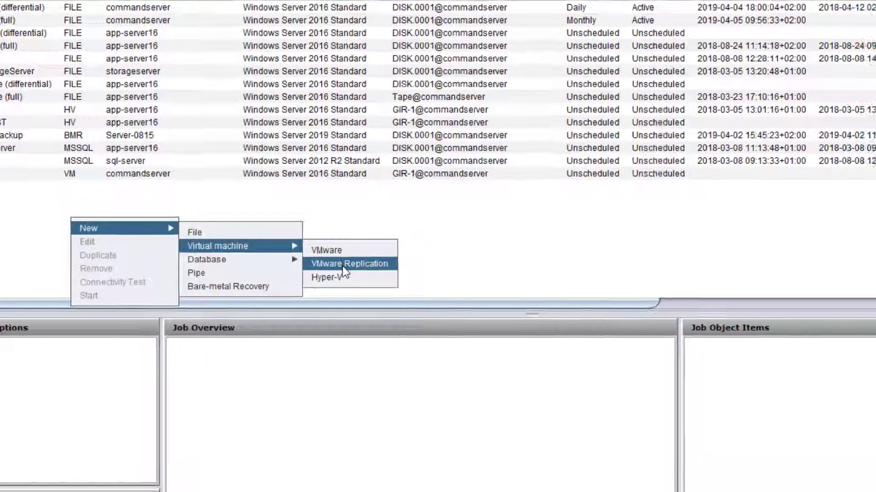
{"action": "left_click", "coordinate": [494, 382]}
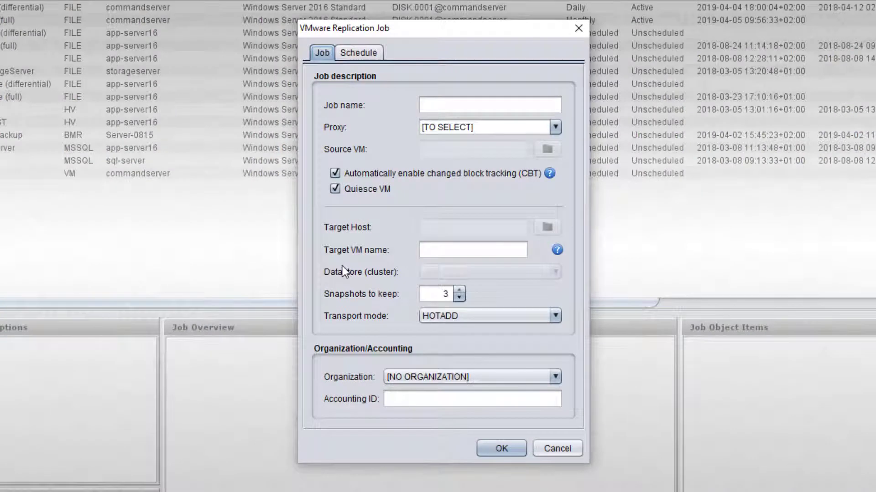
- Name the job VMware Replication and choose commandserver (windows) as its proxy
{"action": "left_click", "coordinate": [433, 106]}
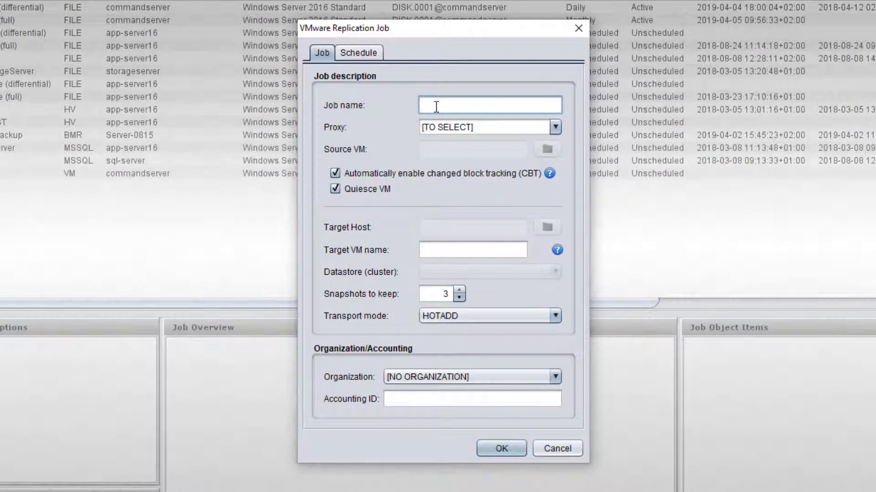
{"action": "type", "text": "VMware Replication"}
{"action": "left_click", "coordinate": [557, 127]}
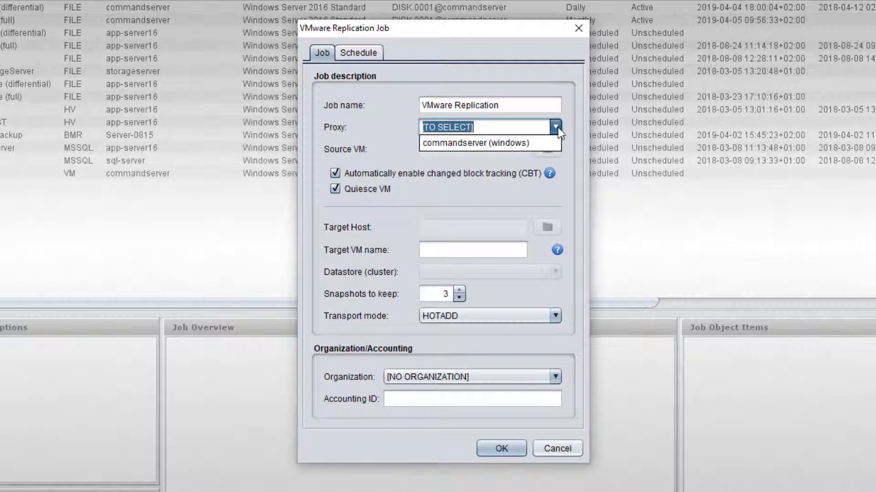
{"action": "left_click", "coordinate": [521, 143]}
- Choose the Windows Server 2012 R2 virtual machine on ESX-Produktiv as the replication source
{"action": "left_click", "coordinate": [548, 149]}
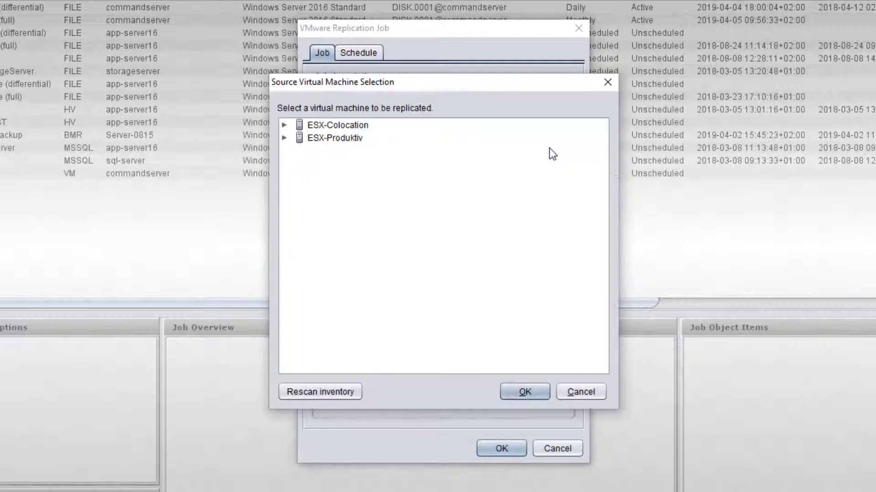
{"action": "left_click", "coordinate": [284, 138]}
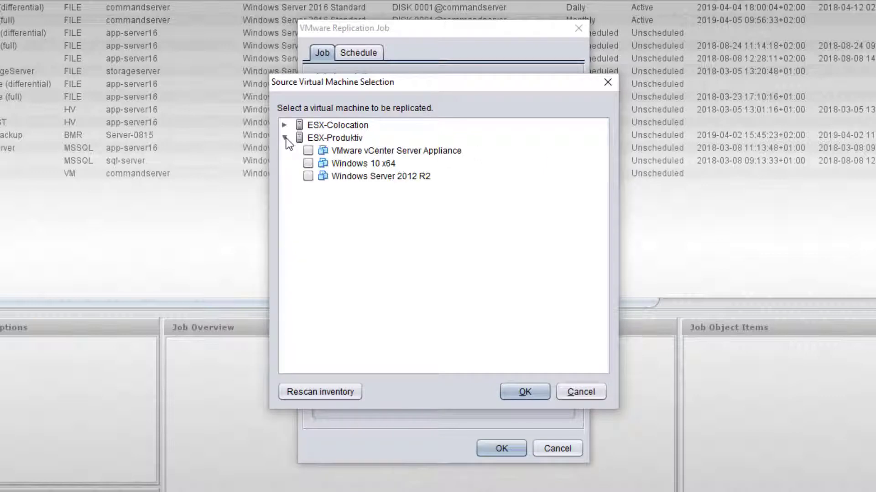
{"action": "left_click", "coordinate": [308, 176]}
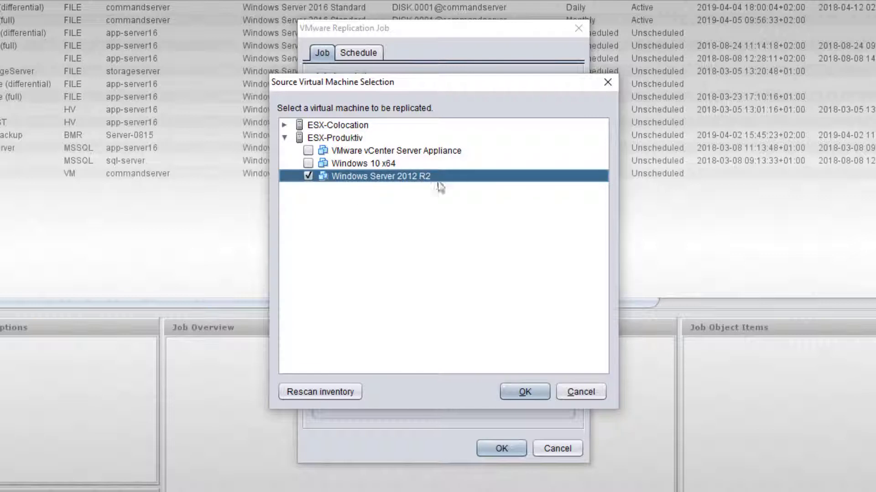
{"action": "left_click", "coordinate": [525, 392]}
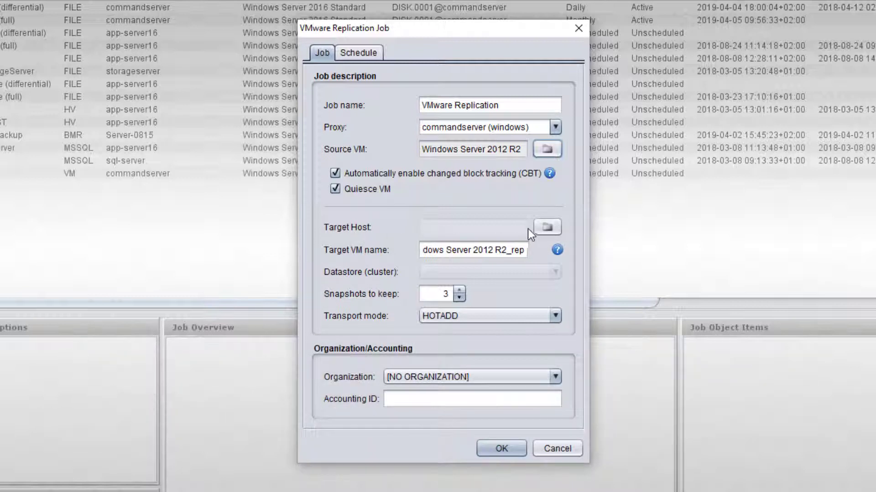
- Select ESX-Colocation as the target host for the replica
{"action": "left_click", "coordinate": [547, 227]}
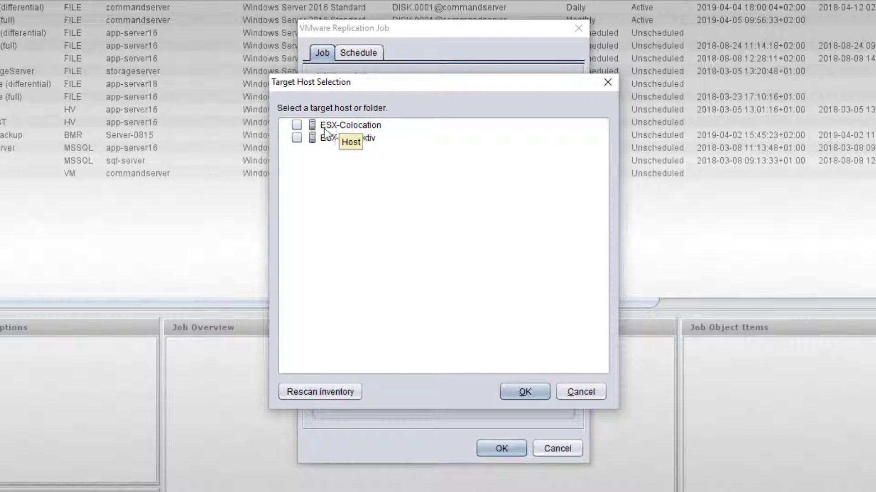
{"action": "left_click", "coordinate": [299, 127]}
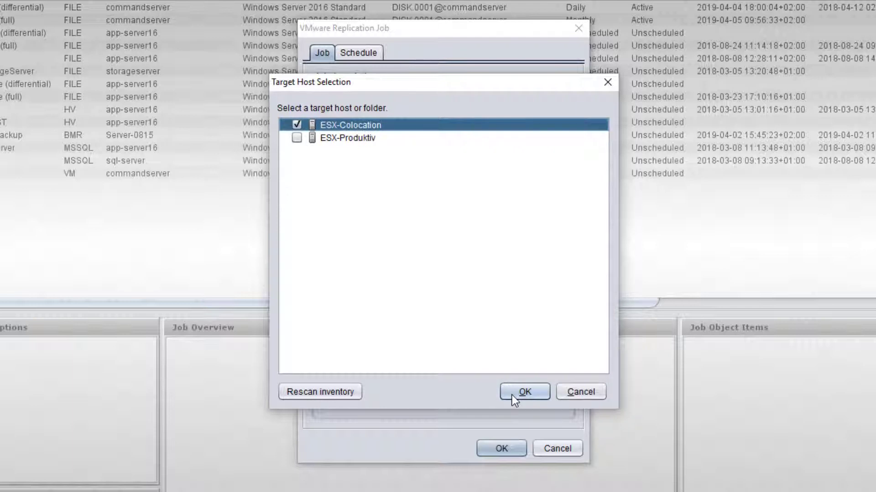
{"action": "left_click", "coordinate": [524, 392]}
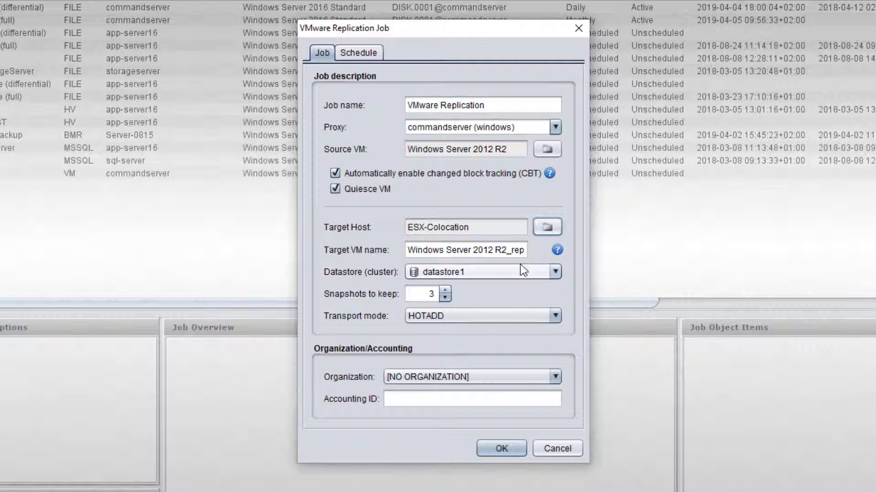
- Review the available datastores and transport modes for the replica, keeping datastore1 and HOTADD
{"action": "left_click", "coordinate": [555, 273]}
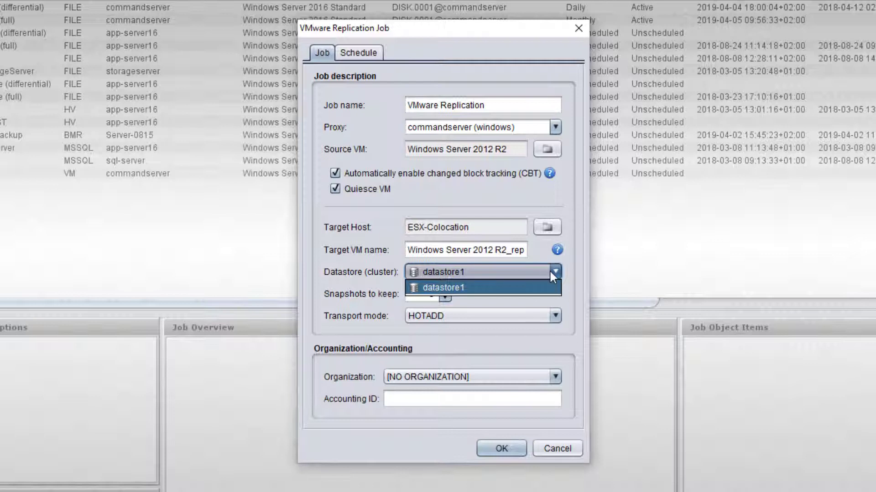
{"action": "left_click", "coordinate": [554, 272]}
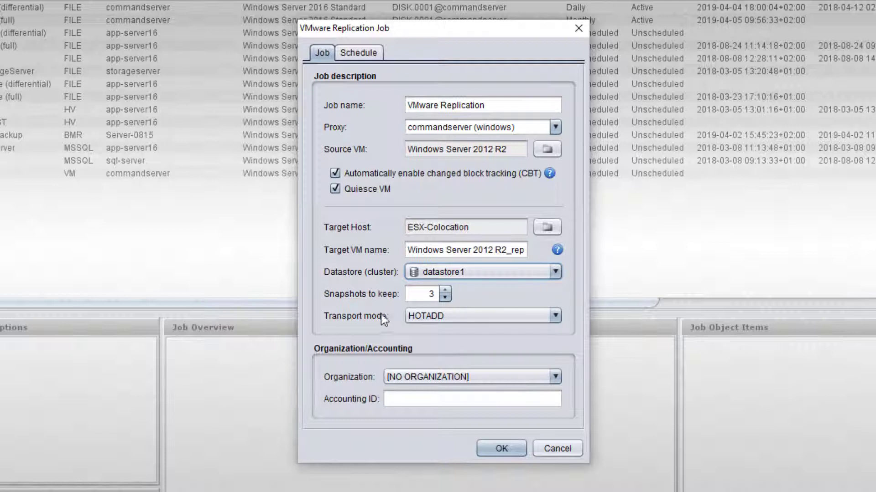
{"action": "left_click", "coordinate": [556, 316]}
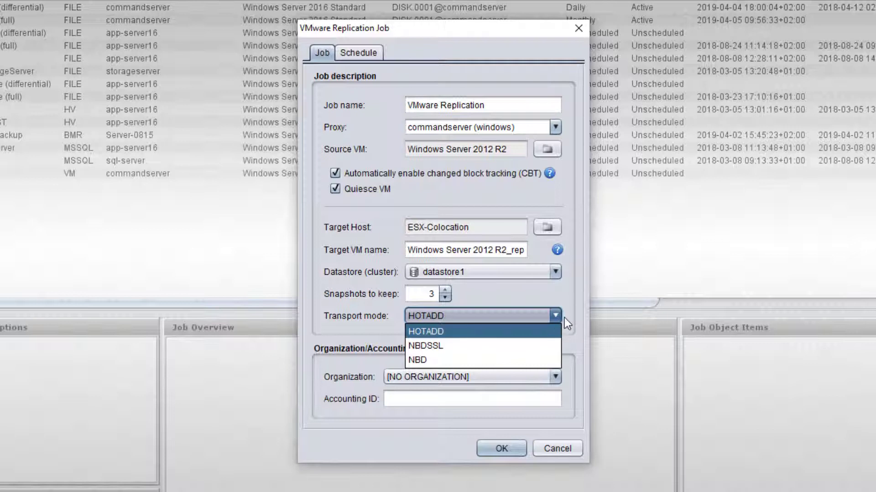
{"action": "left_click", "coordinate": [564, 317]}
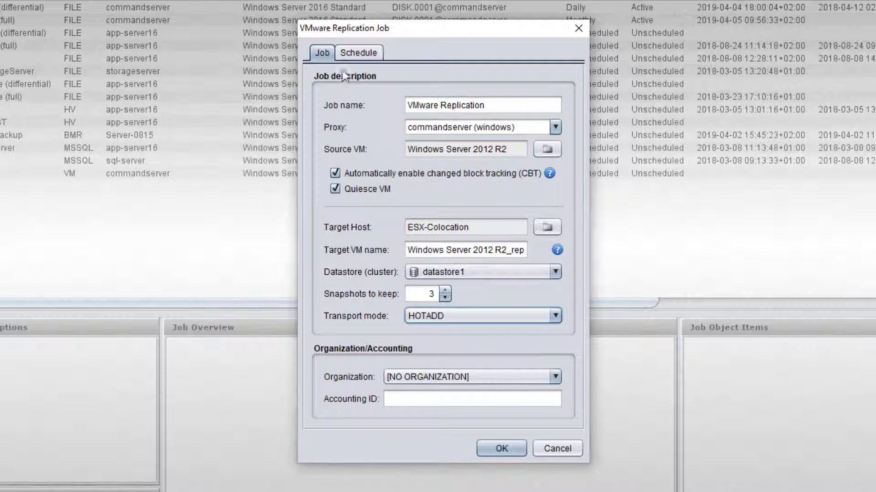
- Assign the Hourly schedule to the replication job and save the job
{"action": "left_click", "coordinate": [360, 56]}
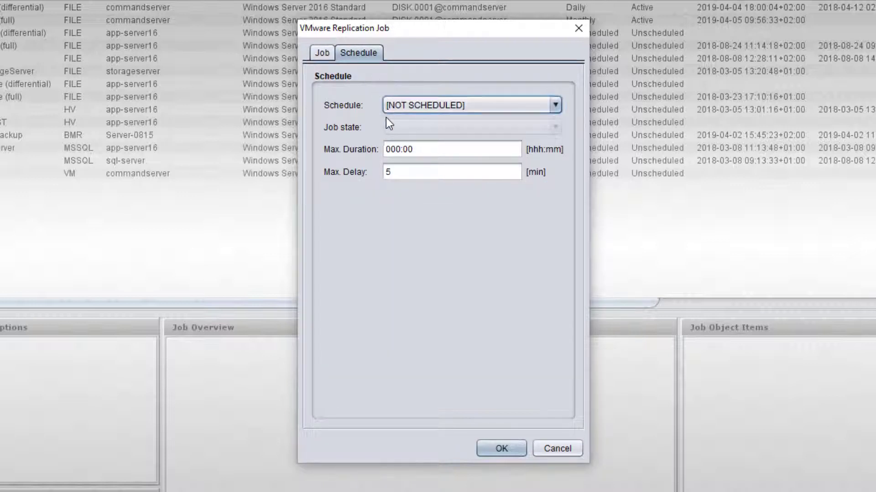
{"action": "left_click", "coordinate": [554, 106]}
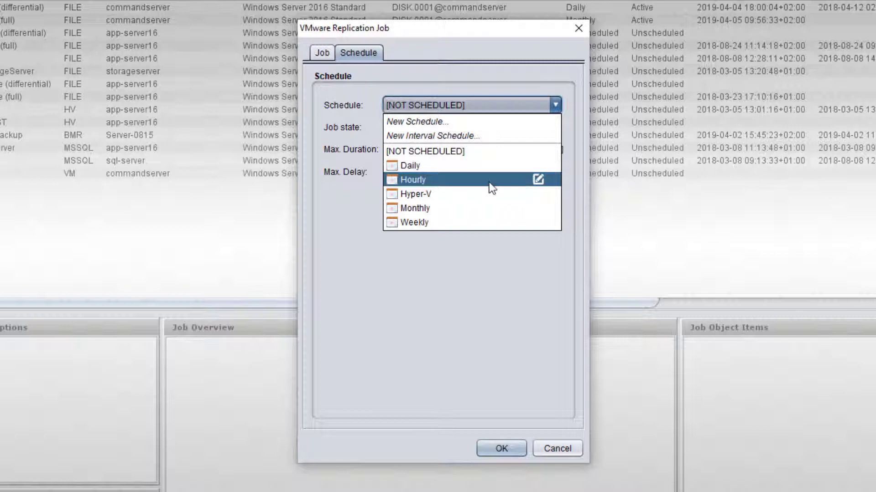
{"action": "left_click", "coordinate": [438, 183]}
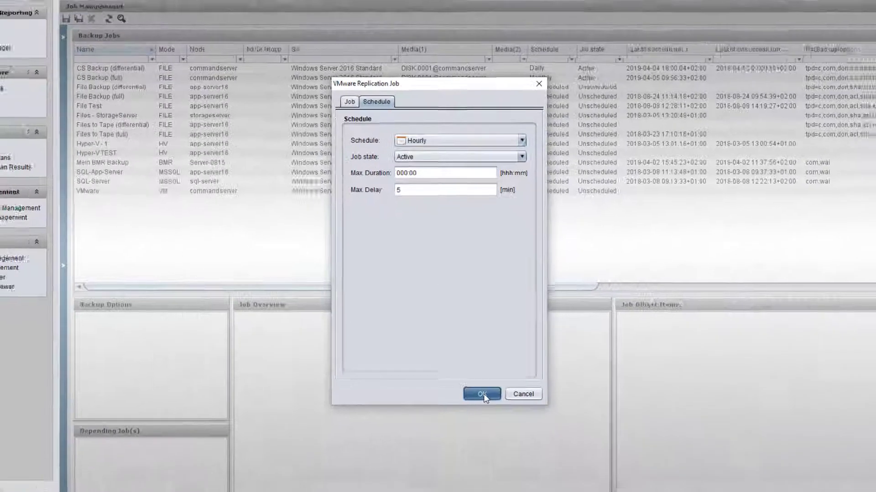
{"action": "left_click", "coordinate": [501, 448]}
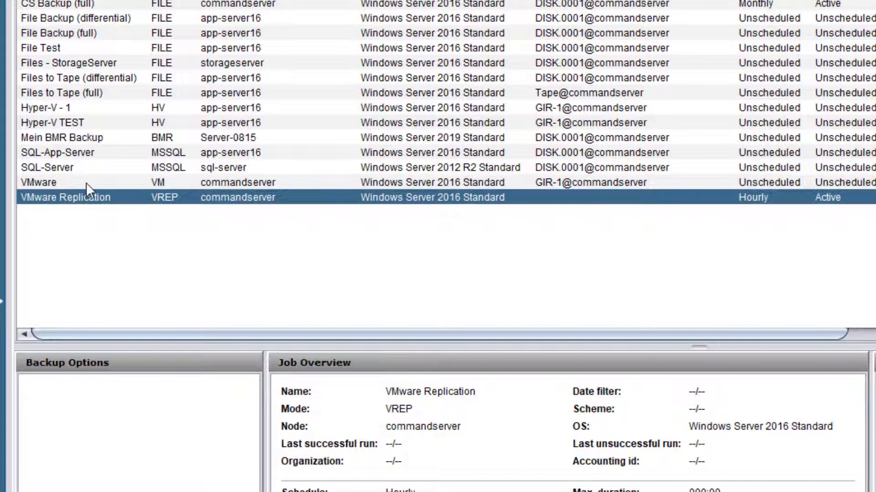
- Run the VMware Replication job immediately and open the job monitoring view
{"action": "right_click", "coordinate": [110, 198]}
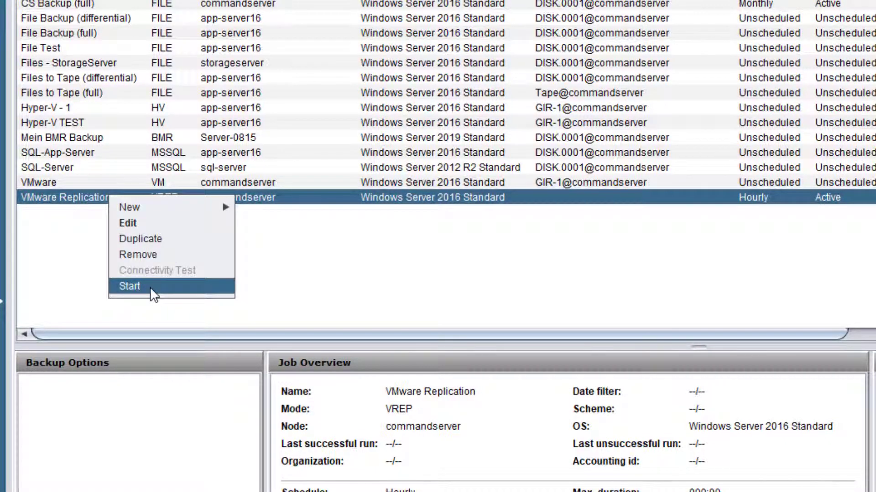
{"action": "left_click", "coordinate": [137, 286]}
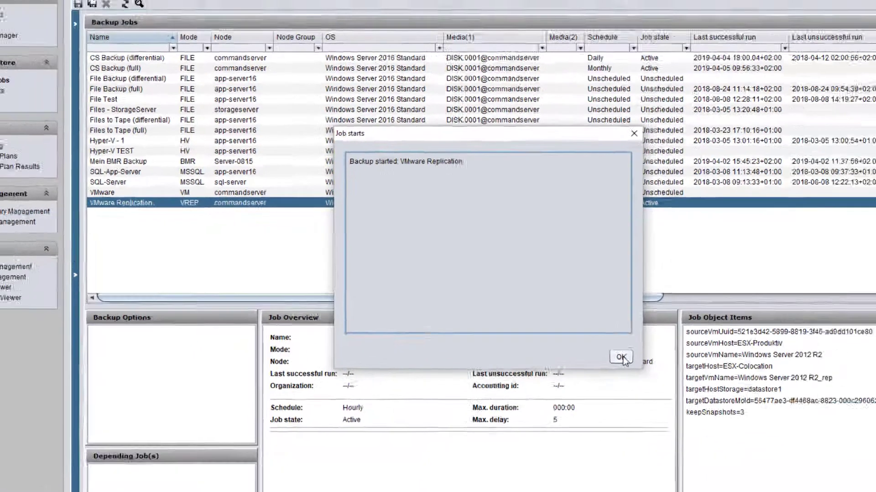
{"action": "left_click", "coordinate": [787, 419]}
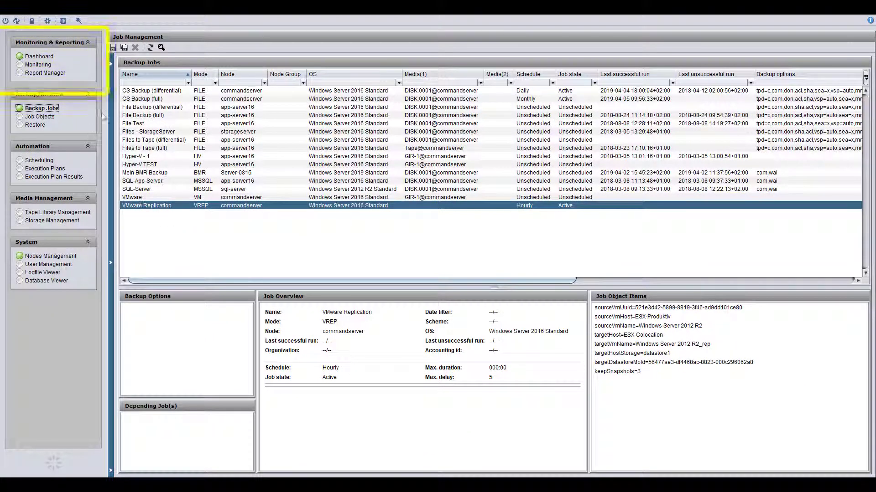
{"action": "left_click", "coordinate": [45, 66]}
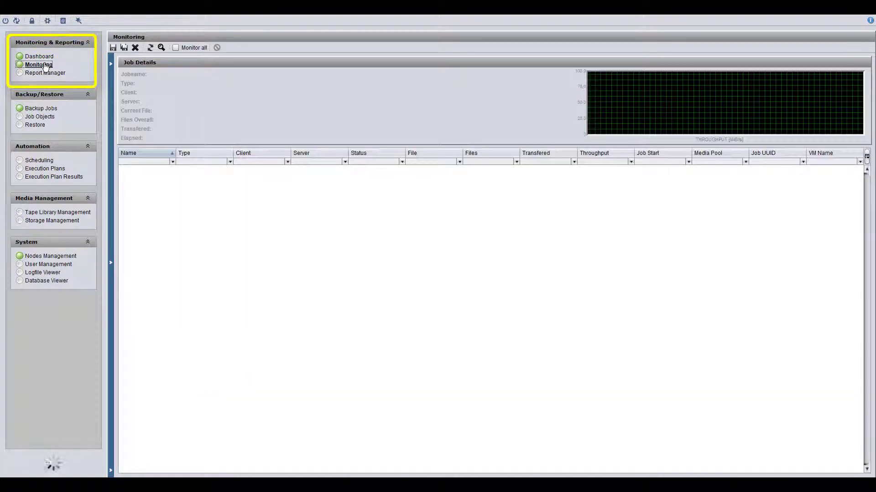